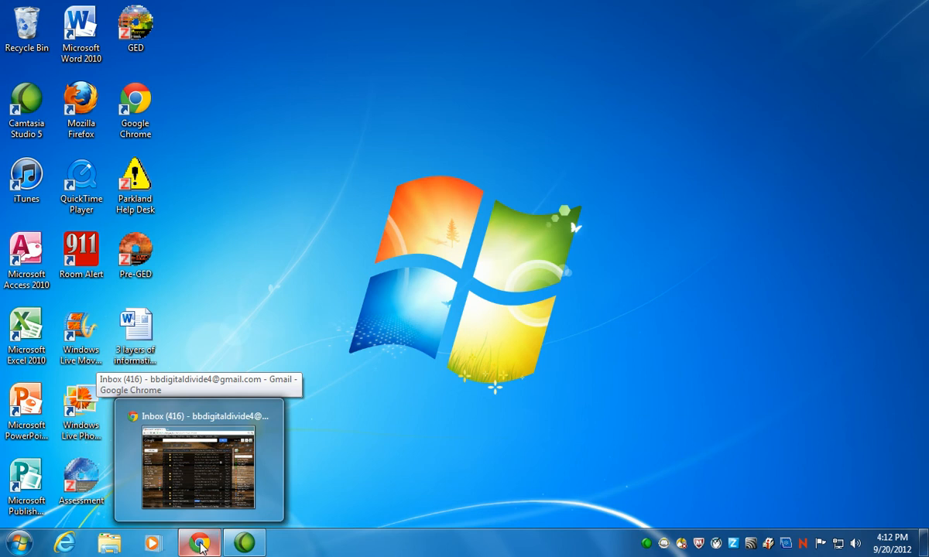
{"action": "left_click", "coordinate": [201, 545]}
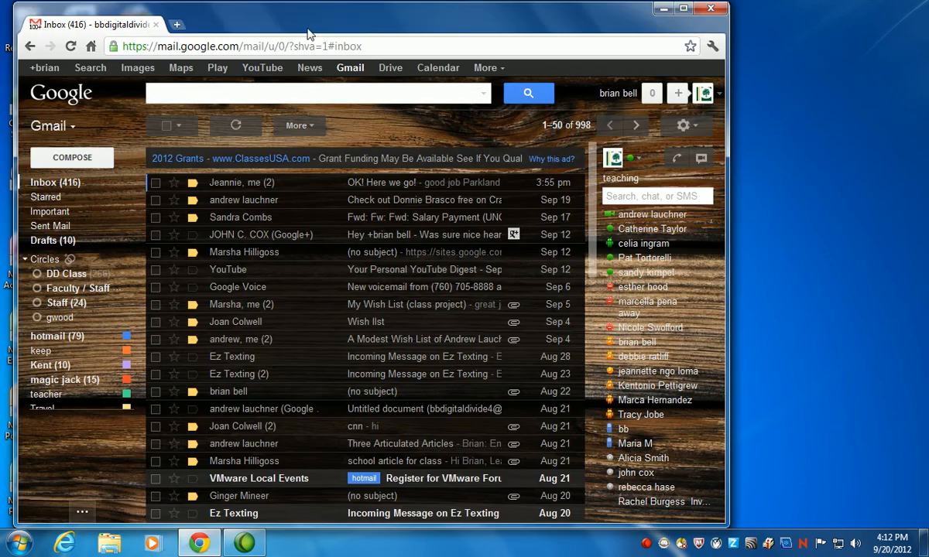
{"action": "left_click_drag", "start_coordinate": [309, 25], "coordinate": [373, 24]}
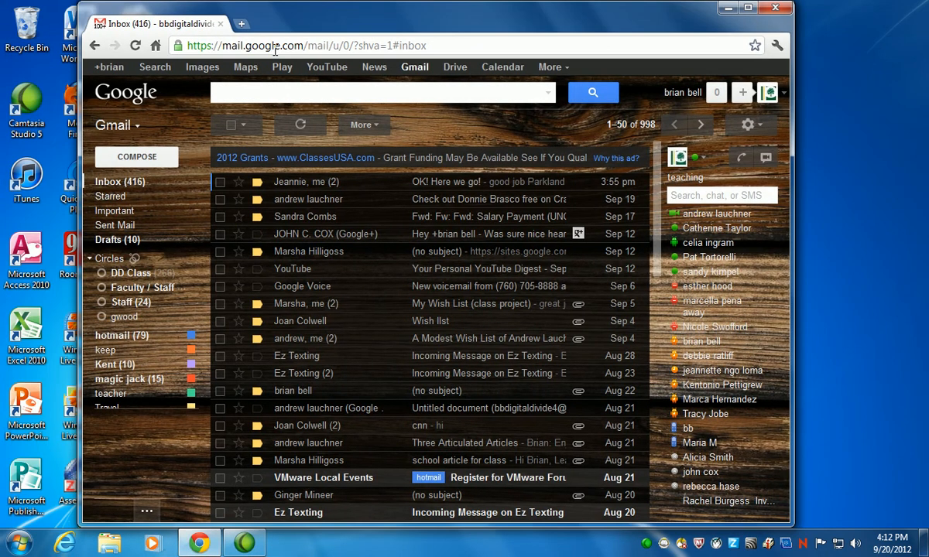
{"action": "left_click", "coordinate": [242, 24]}
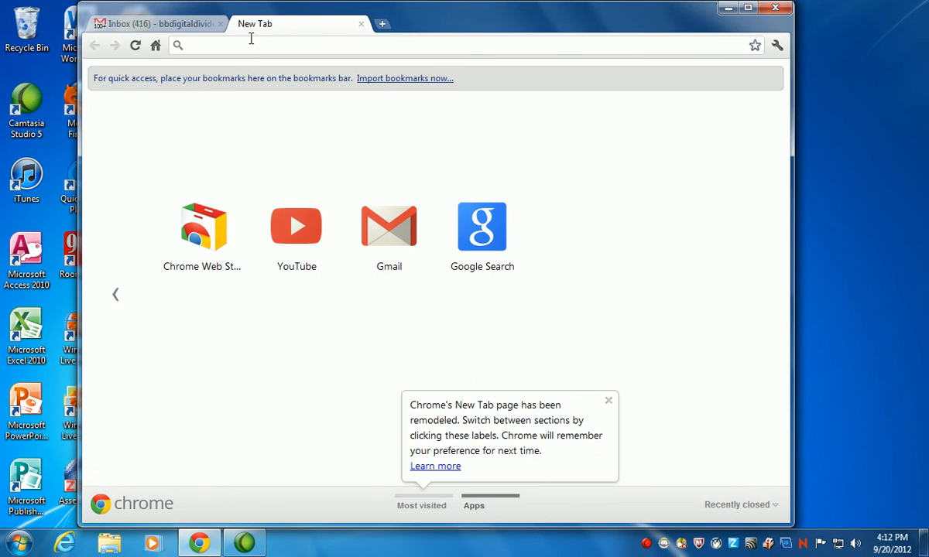
{"action": "type", "text": "team"}
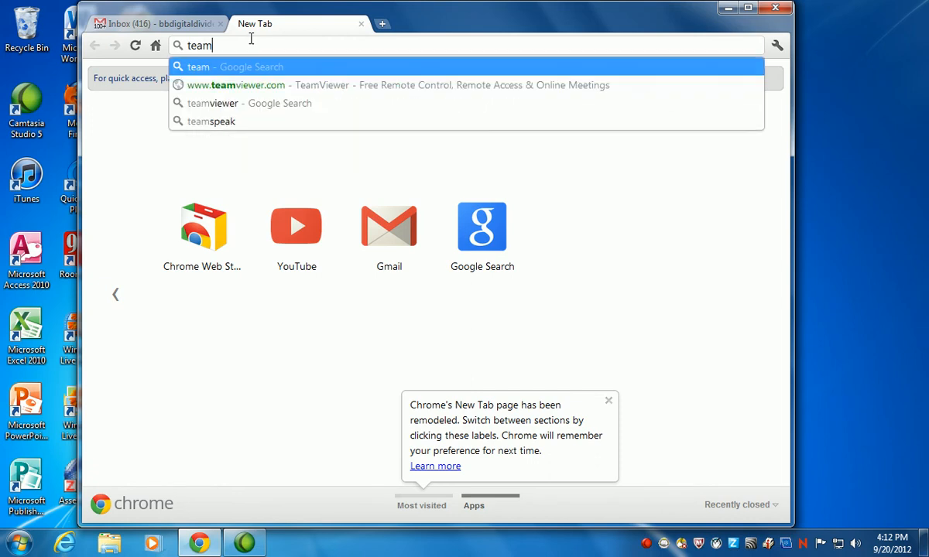
{"action": "key", "text": "Down"}
{"action": "key", "text": "Return"}
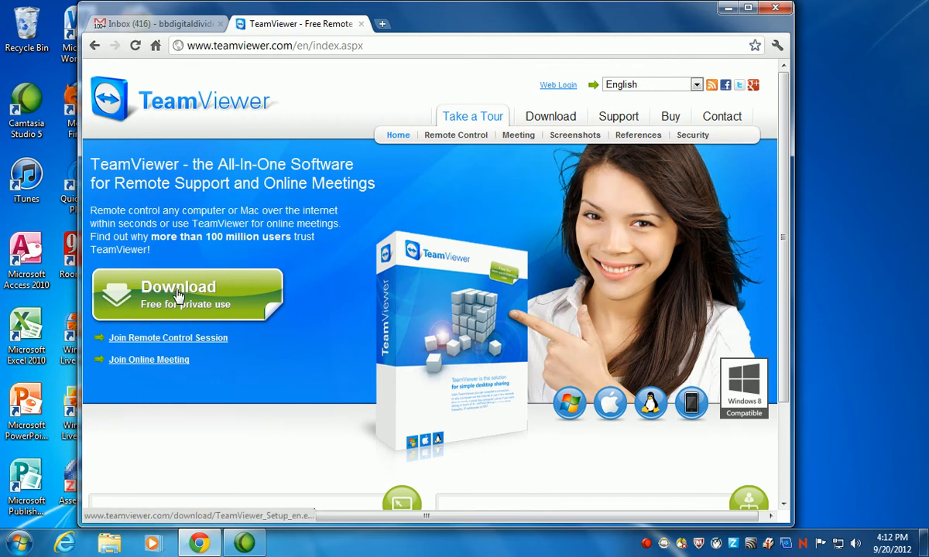
Step: Download TeamViewer_Setup_en.exe and keep it despite Chrome's harm warning
{"action": "left_click", "coordinate": [178, 294]}
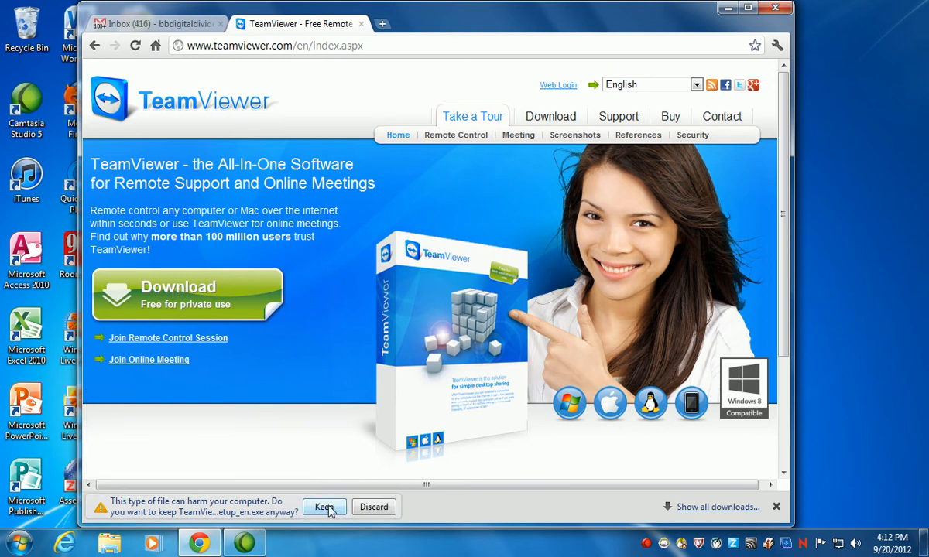
{"action": "left_click", "coordinate": [325, 509]}
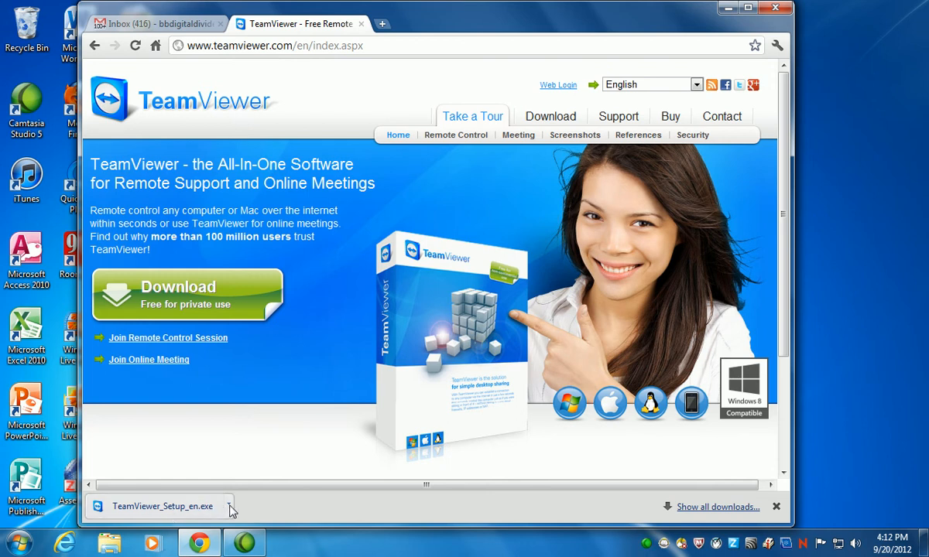
Step: Run the installer: Install, personal/non-commercial use, accept both license terms, default installation type, Finish
{"action": "left_click", "coordinate": [189, 511]}
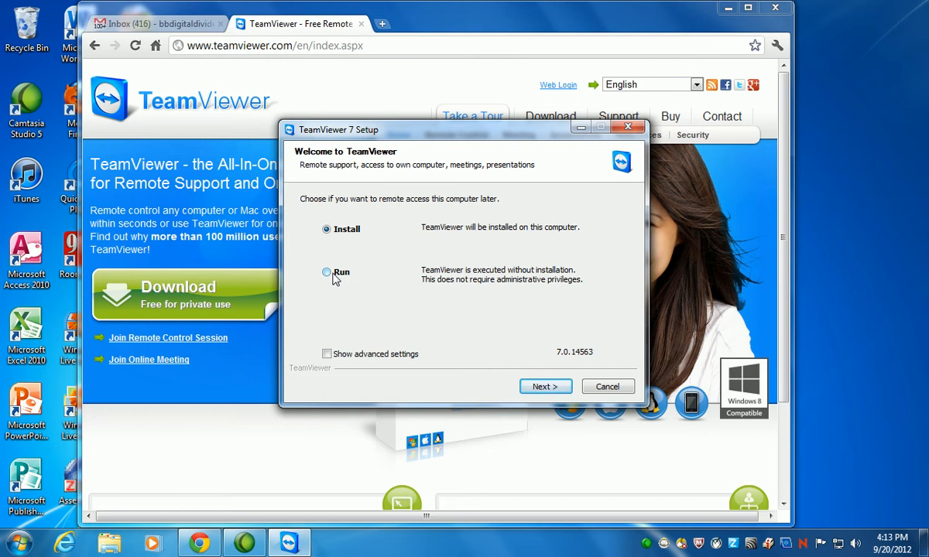
{"action": "left_click", "coordinate": [544, 387]}
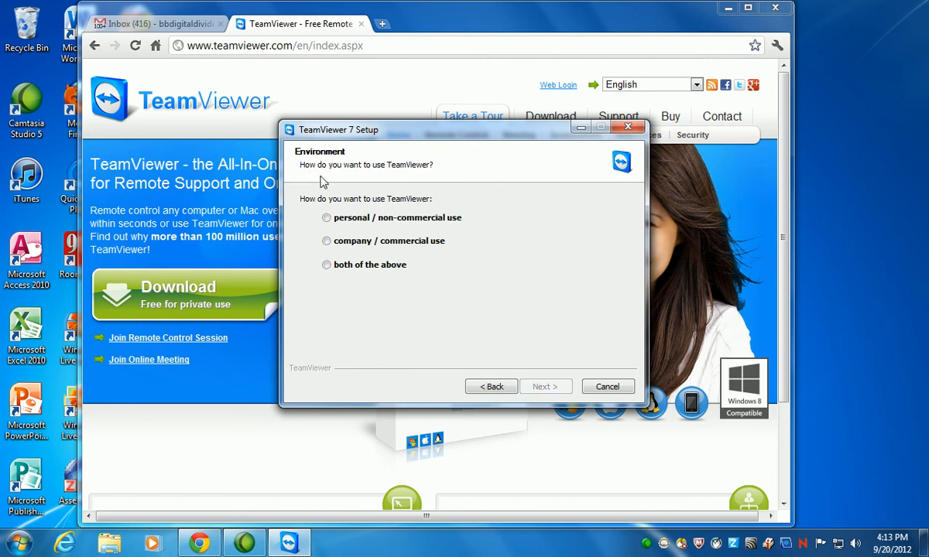
{"action": "left_click", "coordinate": [336, 219]}
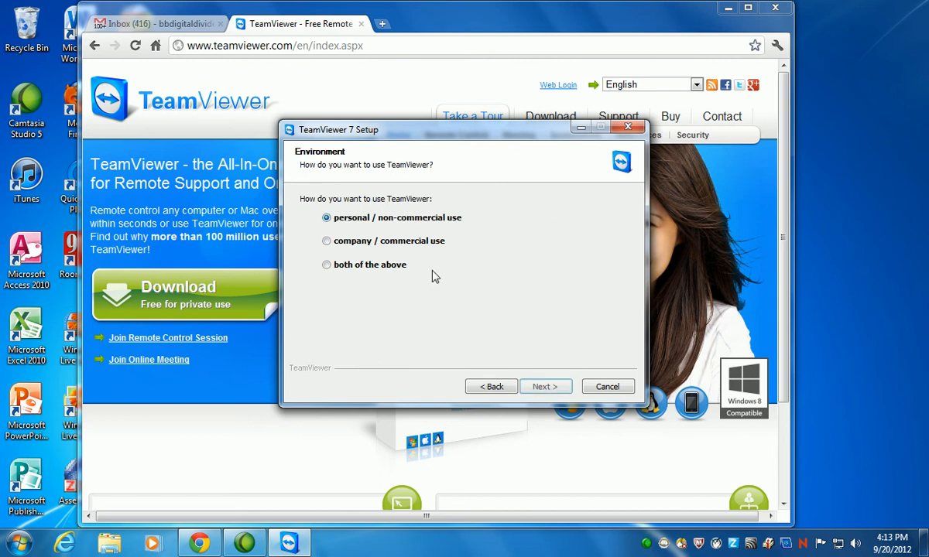
{"action": "left_click", "coordinate": [545, 389]}
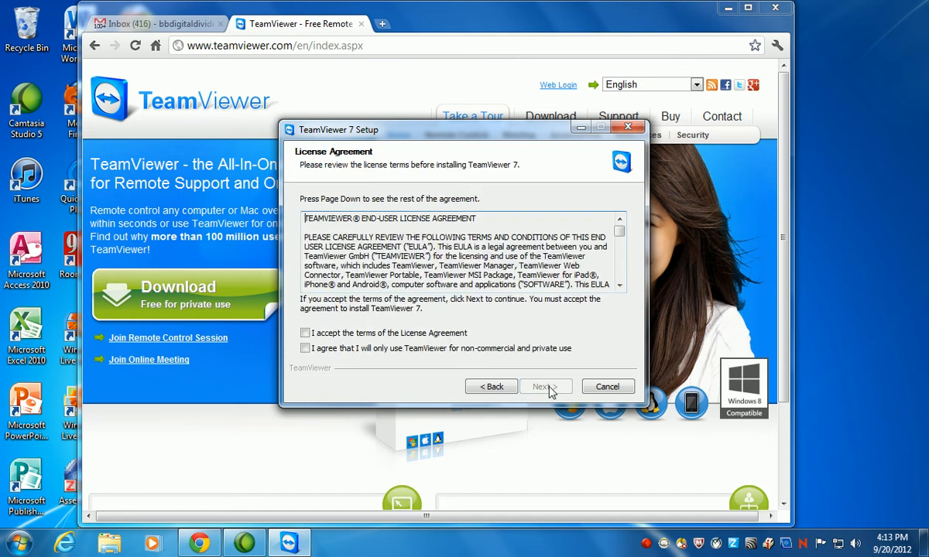
{"action": "left_click", "coordinate": [305, 333]}
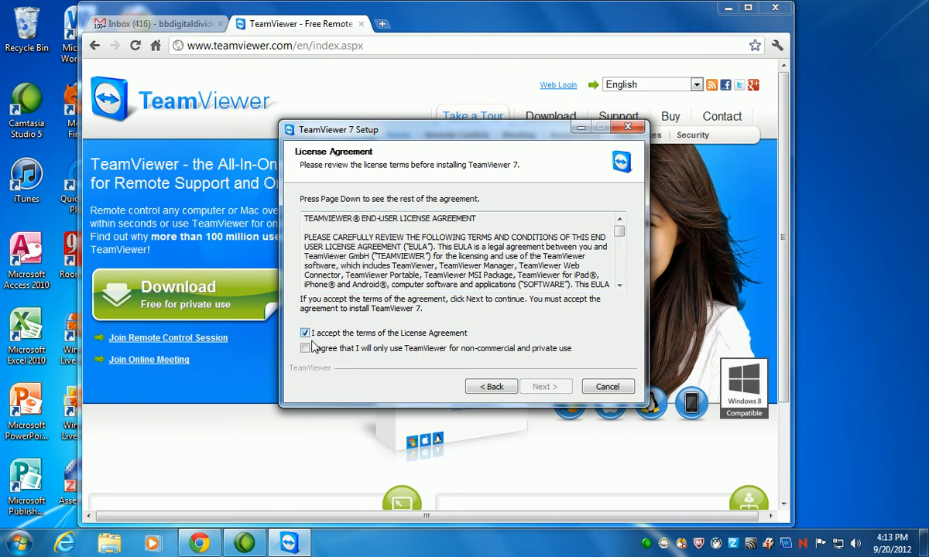
{"action": "left_click", "coordinate": [305, 349]}
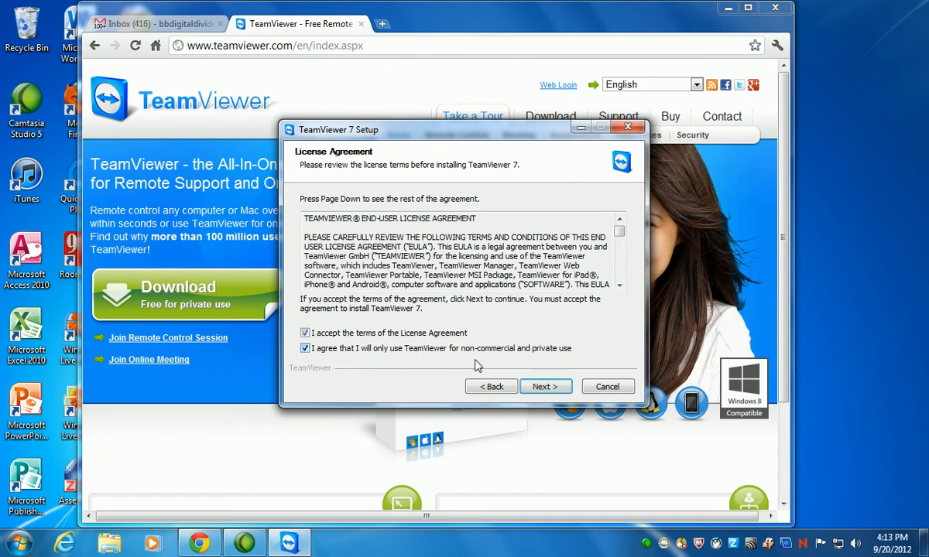
{"action": "left_click", "coordinate": [546, 386]}
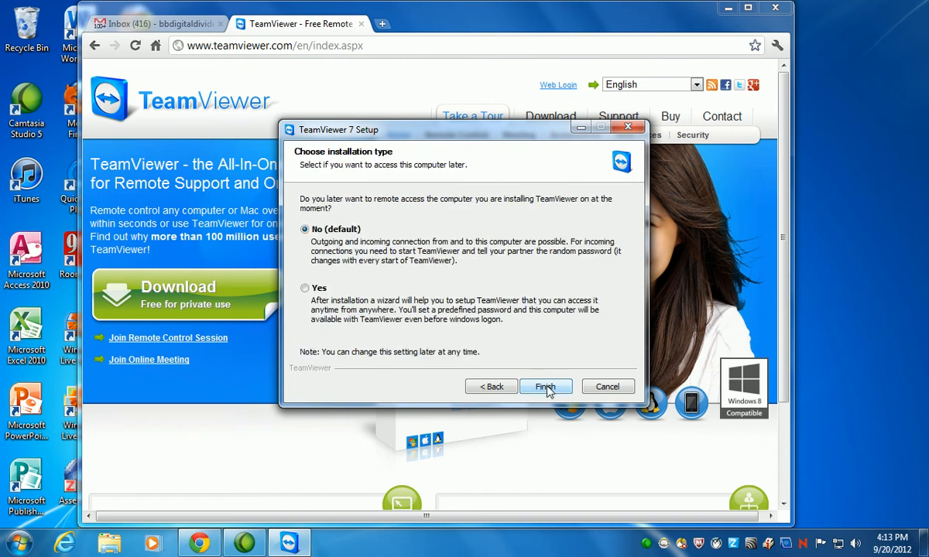
{"action": "left_click", "coordinate": [563, 387]}
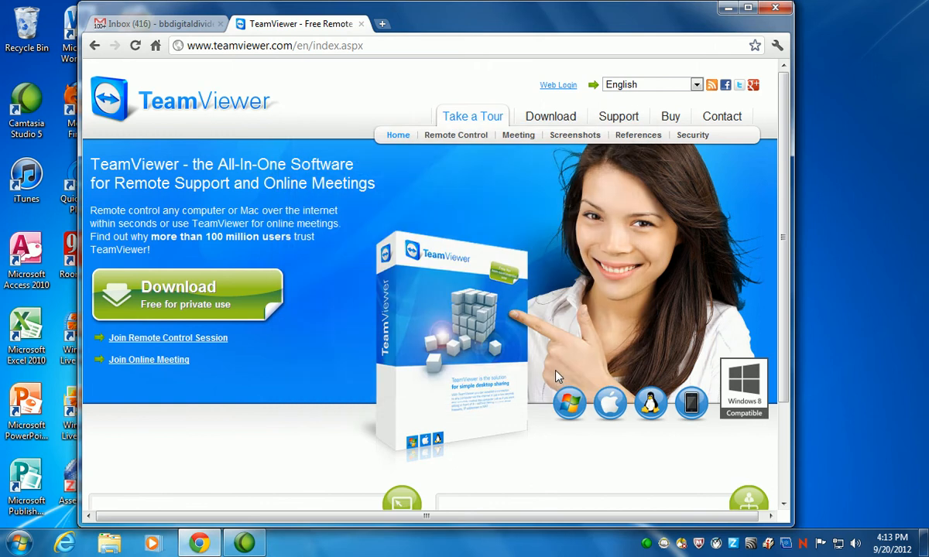
Step: Minimise Chrome, move the TeamViewer 7 shortcut to the desktop's top row, and reposition TeamViewer's window
{"action": "left_click", "coordinate": [727, 8]}
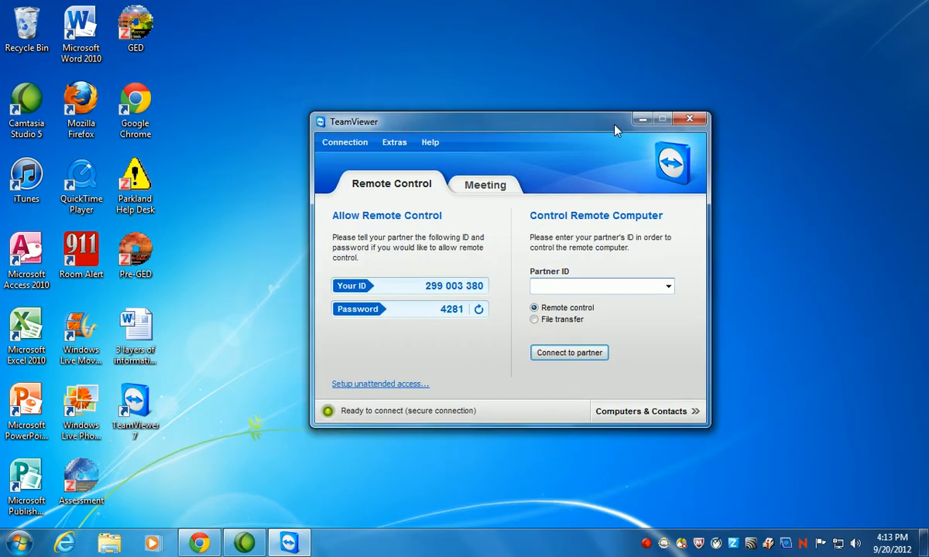
{"action": "left_click_drag", "start_coordinate": [136, 403], "coordinate": [221, 30]}
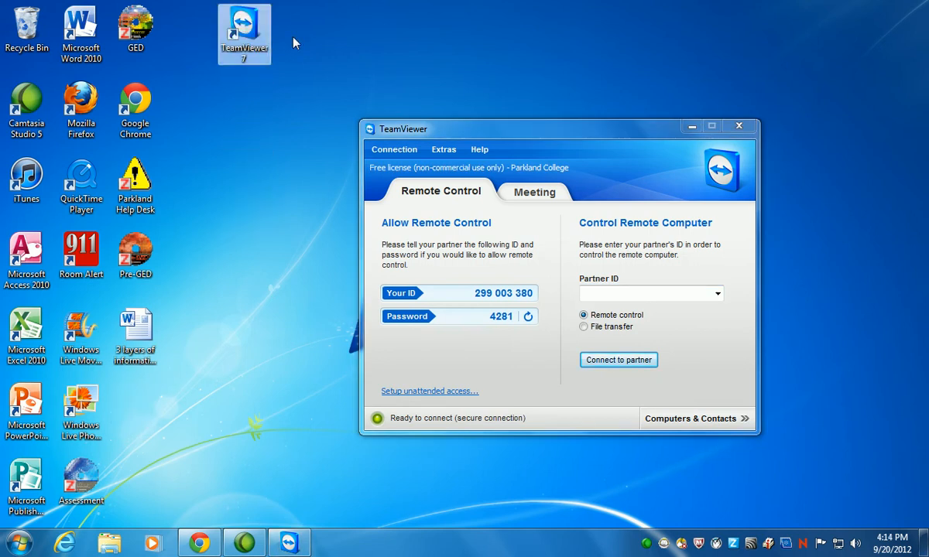
{"action": "left_click_drag", "start_coordinate": [418, 125], "coordinate": [303, 137]}
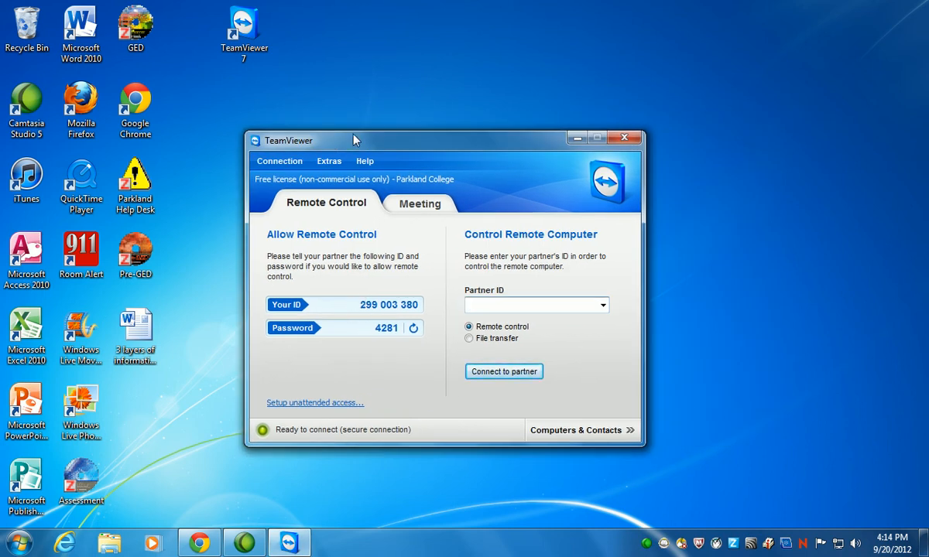
{"action": "left_click_drag", "start_coordinate": [363, 139], "coordinate": [396, 141]}
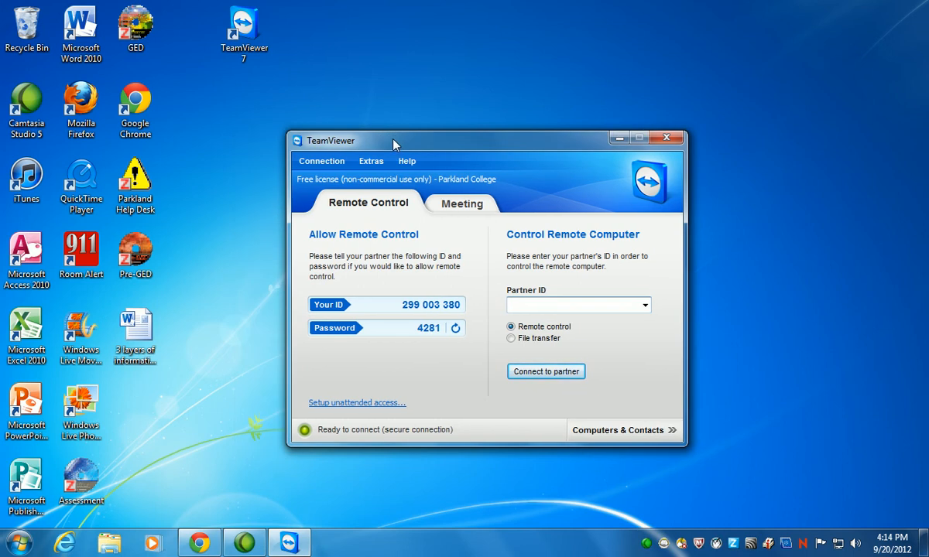
{"action": "left_click_drag", "start_coordinate": [392, 144], "coordinate": [348, 142]}
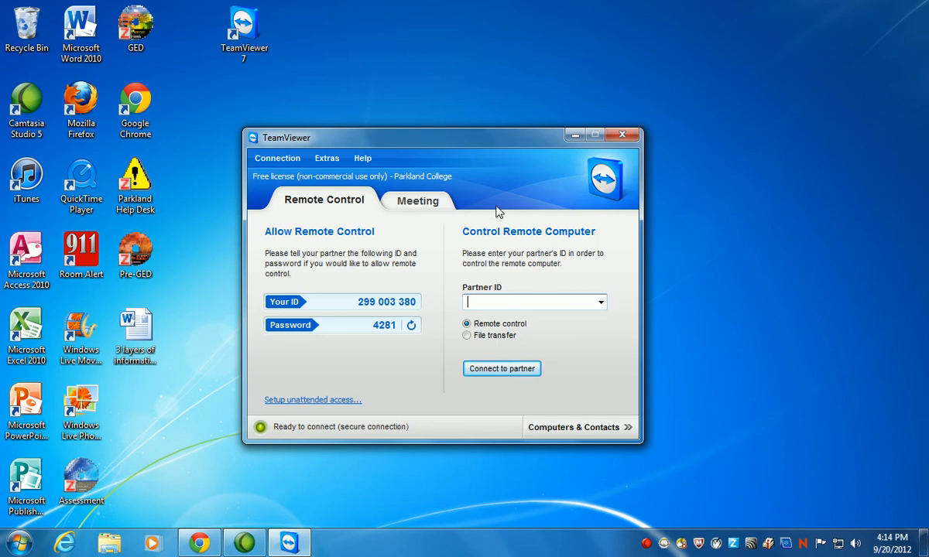
{"action": "mouse_move", "coordinate": [444, 130]}
{"action": "left_mouse_down"}
{"action": "mouse_move", "coordinate": [466, 109]}
{"action": "mouse_move", "coordinate": [448, 111]}
{"action": "left_mouse_up"}
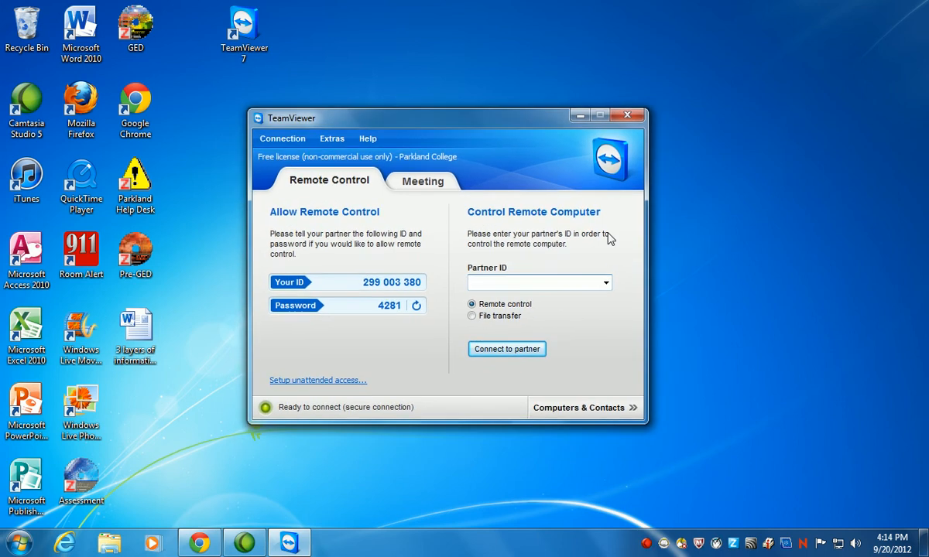
Step: Sign in to Computers & Contacts with the account username and password to show My partners
{"action": "left_click", "coordinate": [598, 413]}
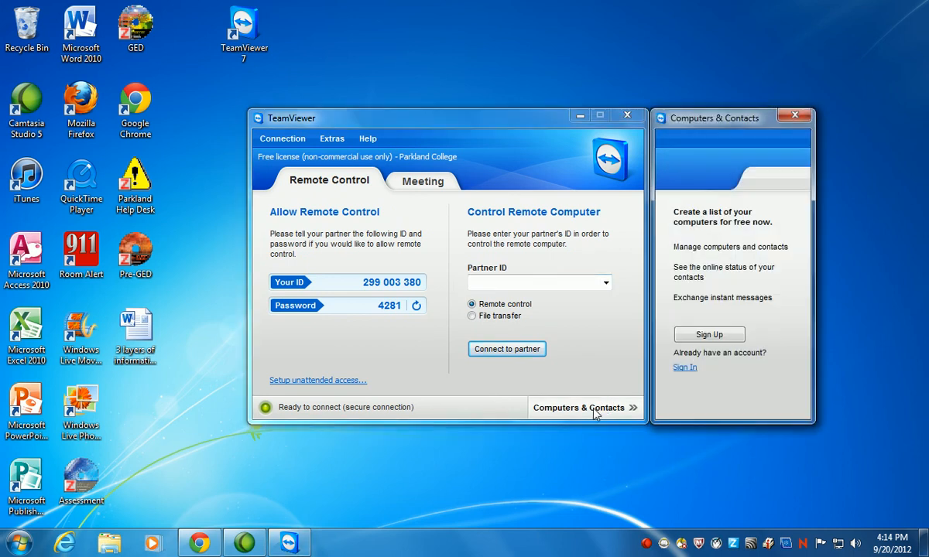
{"action": "left_click", "coordinate": [687, 373]}
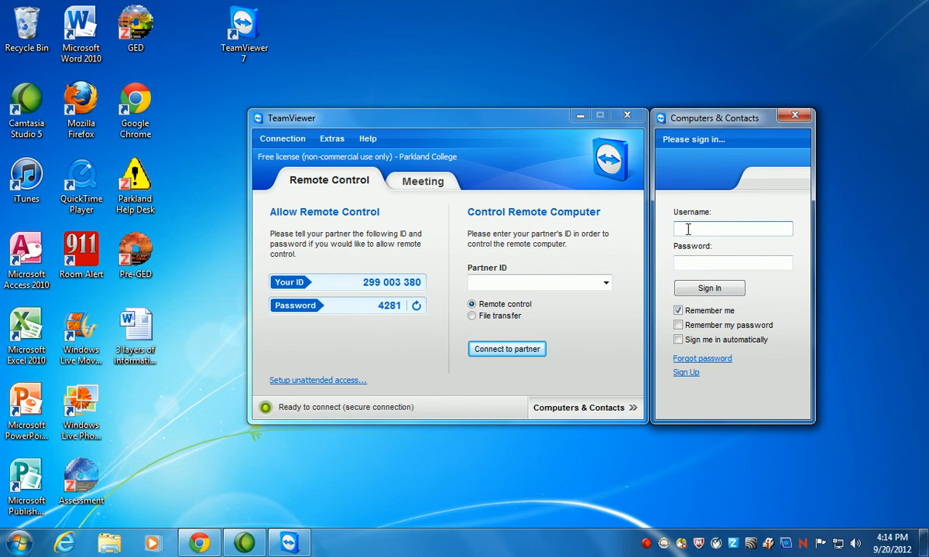
{"action": "type", "text": "bbellp"}
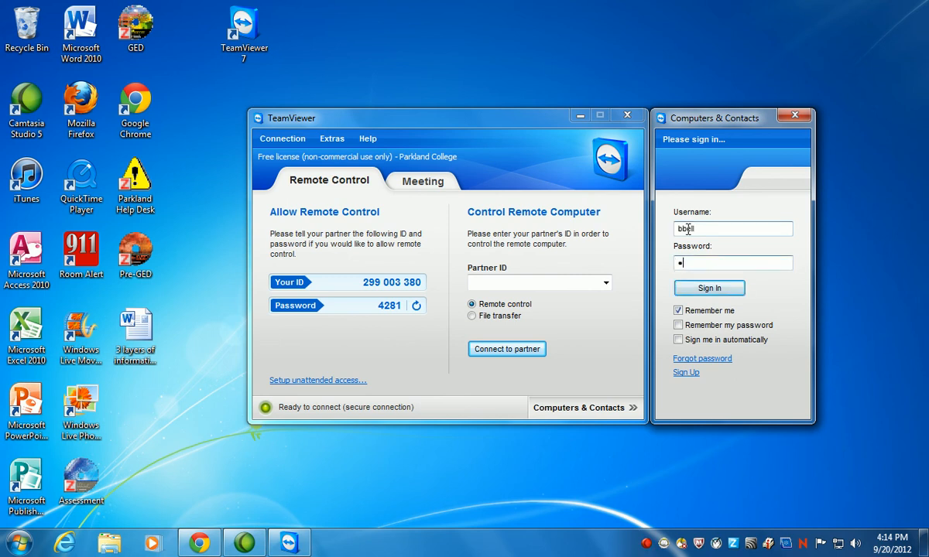
{"action": "type", "text": "*********"}
{"action": "key", "text": "Return"}
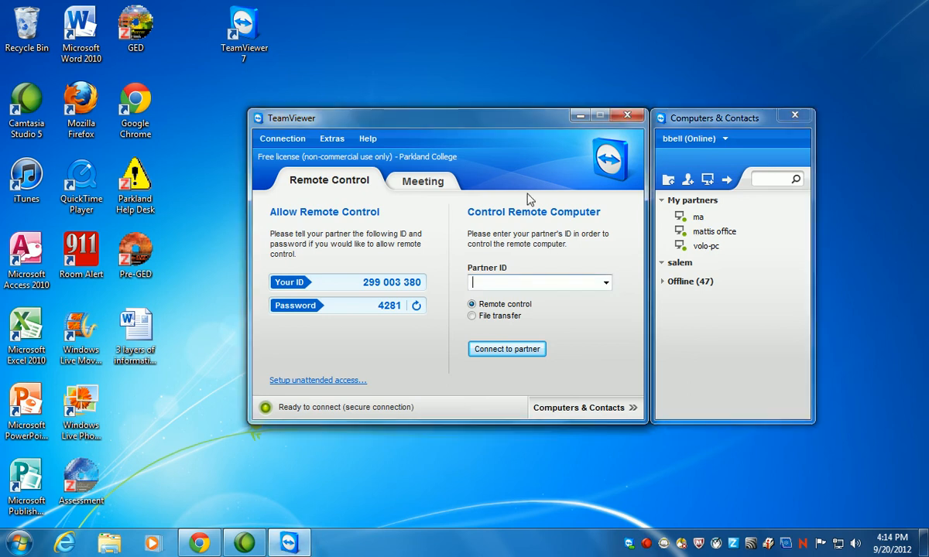
{"action": "left_click_drag", "start_coordinate": [497, 122], "coordinate": [470, 120]}
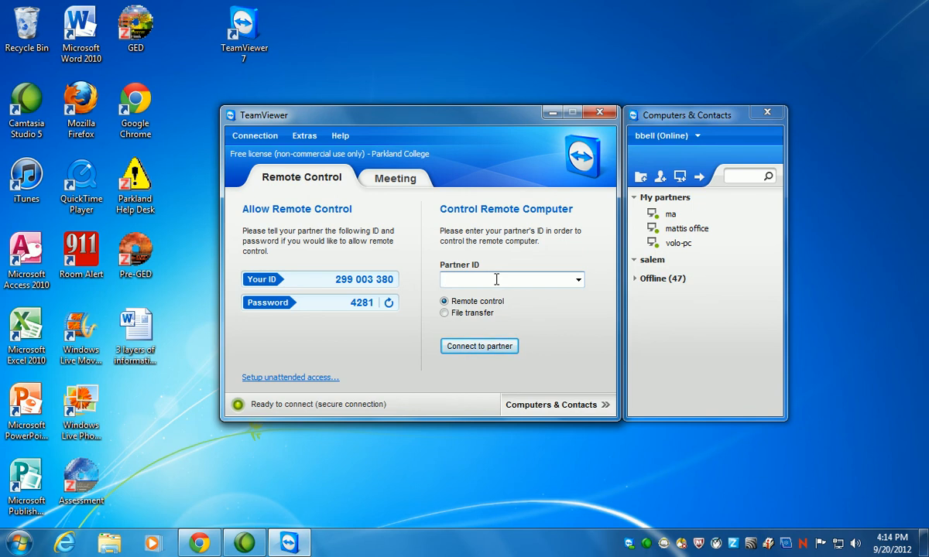
Step: Enter the partner's ID, correcting a typo, connect, and supply the partner's password
{"action": "key", "text": "Return"}
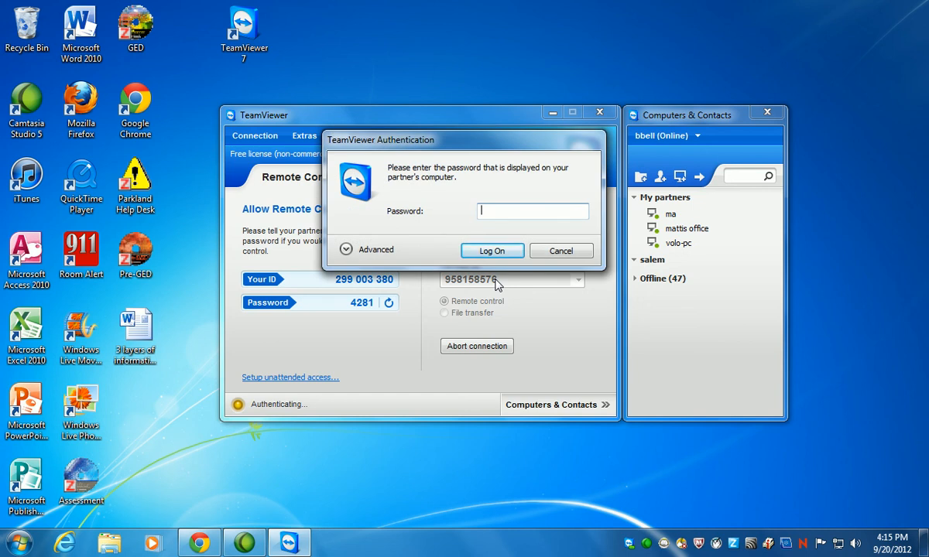
{"action": "key", "text": "Return"}
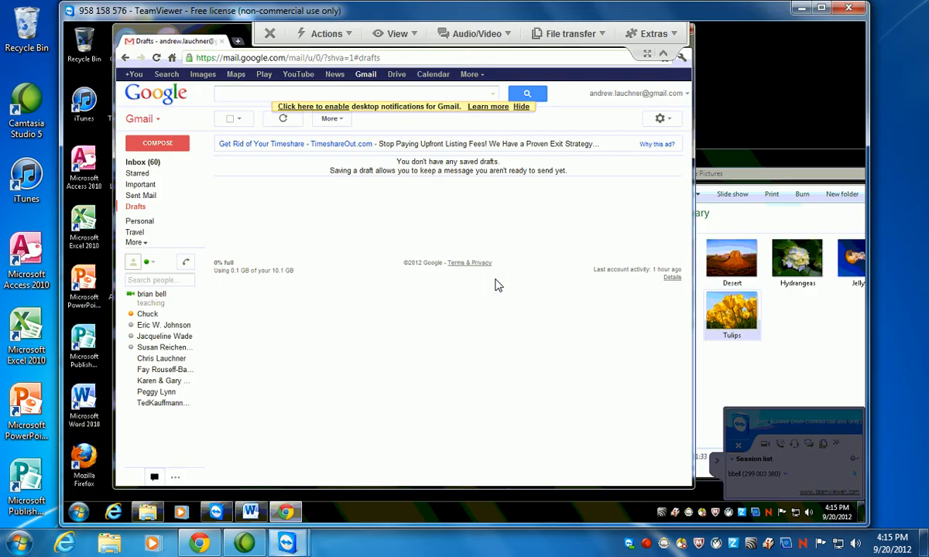
Step: Collapse the session toolbar and view the remote Gmail inbox
{"action": "left_click", "coordinate": [664, 56]}
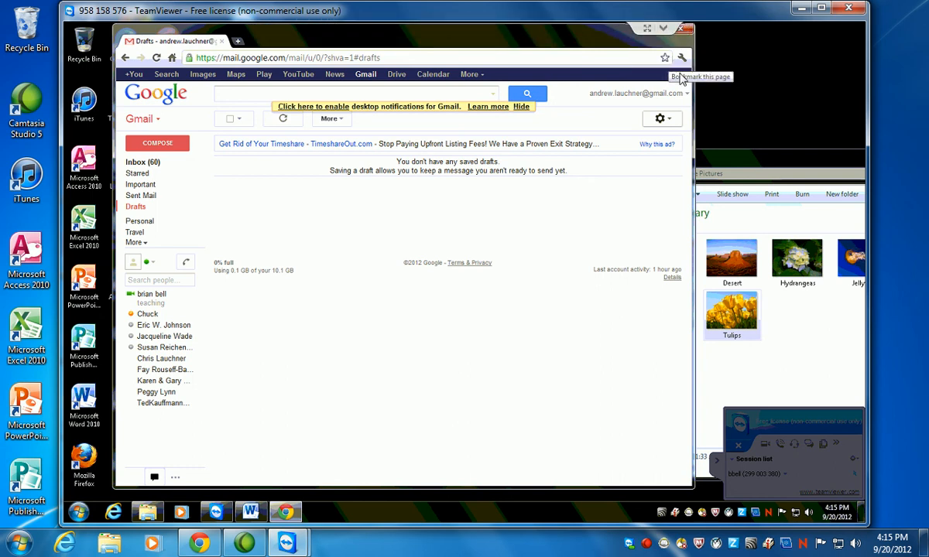
{"action": "left_click_drag", "start_coordinate": [623, 39], "coordinate": [655, 54]}
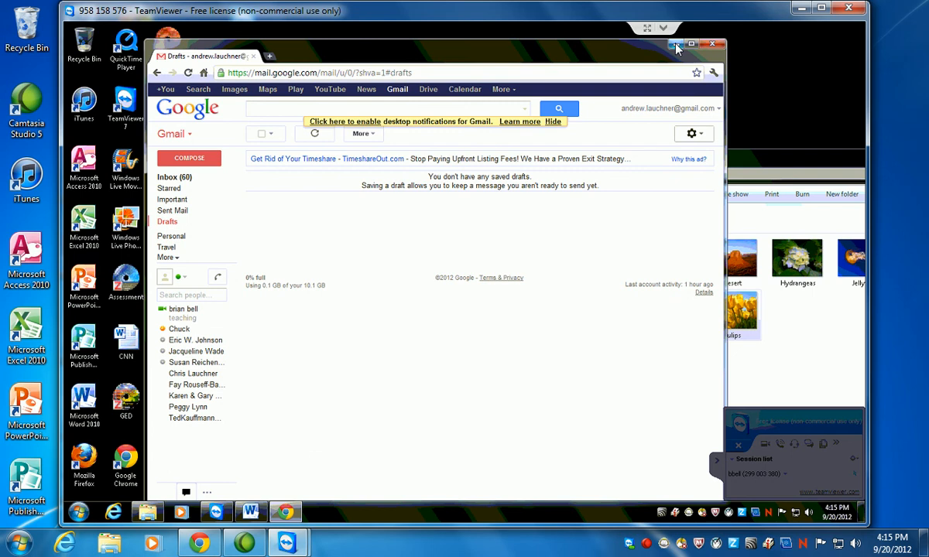
{"action": "left_click", "coordinate": [167, 178]}
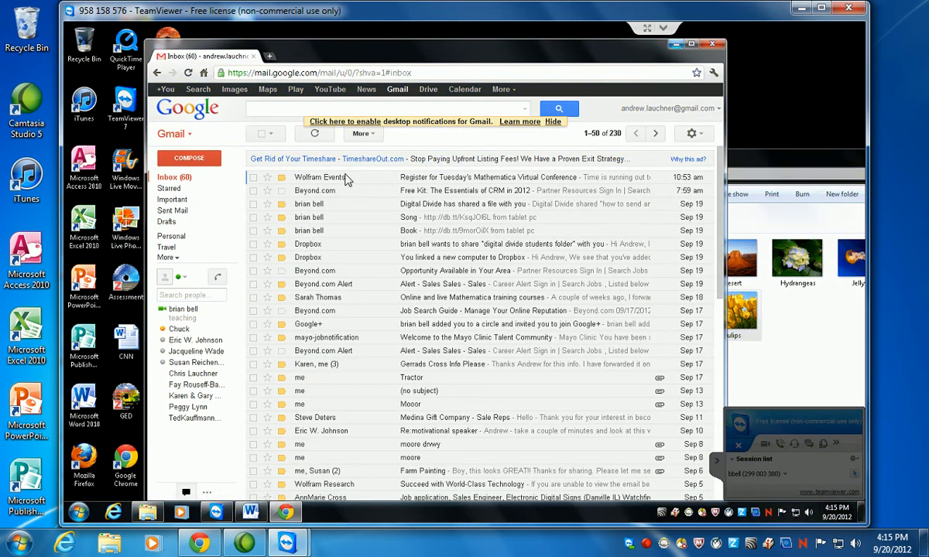
{"action": "mouse_move", "coordinate": [343, 180]}
Step: Minimise the remote Chrome window and close the Pictures library window
{"action": "left_click", "coordinate": [674, 45]}
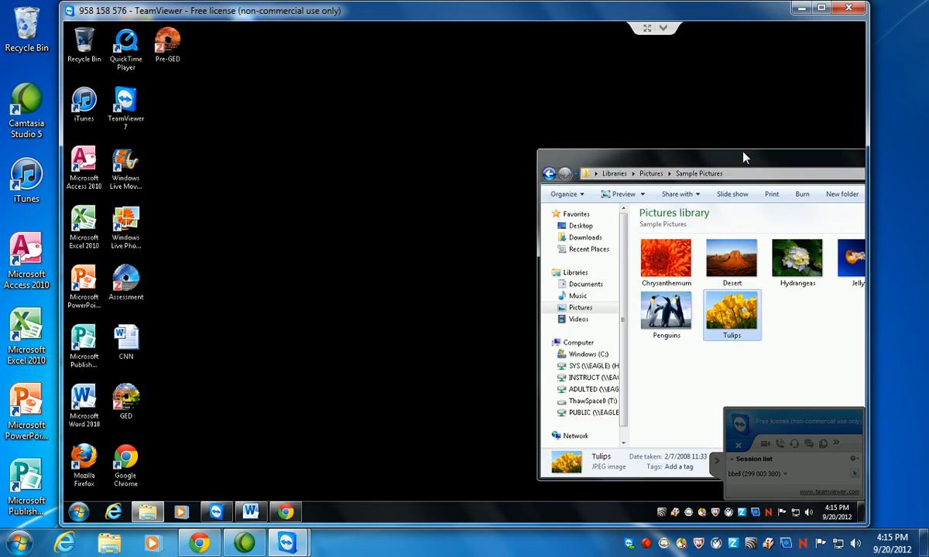
{"action": "left_click_drag", "start_coordinate": [741, 160], "coordinate": [512, 108]}
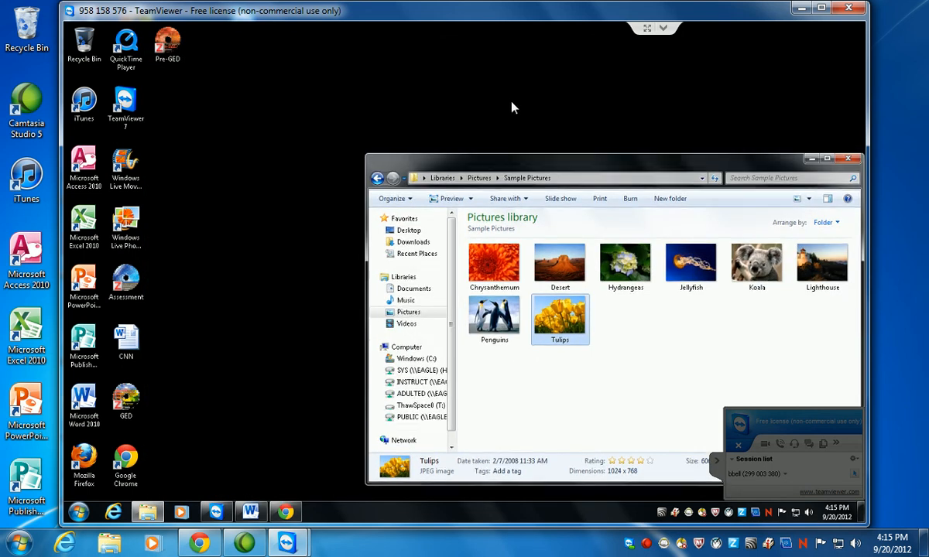
{"action": "left_click_drag", "start_coordinate": [601, 108], "coordinate": [540, 108]}
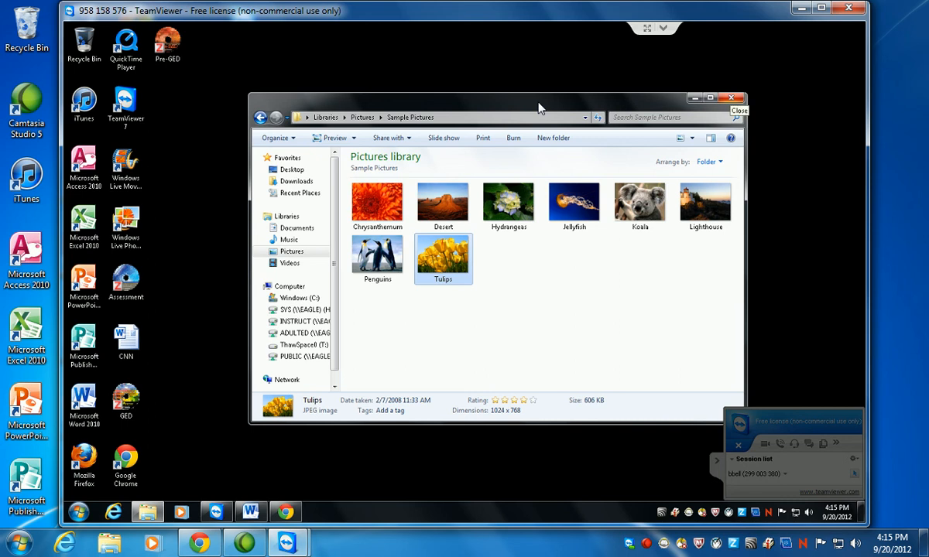
{"action": "key", "text": "alt+F4"}
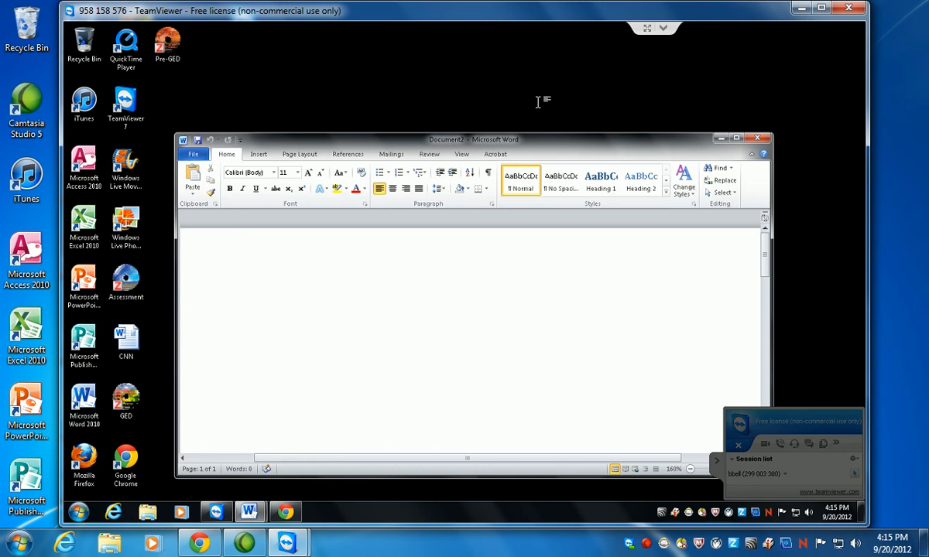
Step: Type 'Hey hey hey I'm Fat Albert! The quick brown fox' in remote Word, then close the session
{"action": "type", "text": "Hey hey hey"}
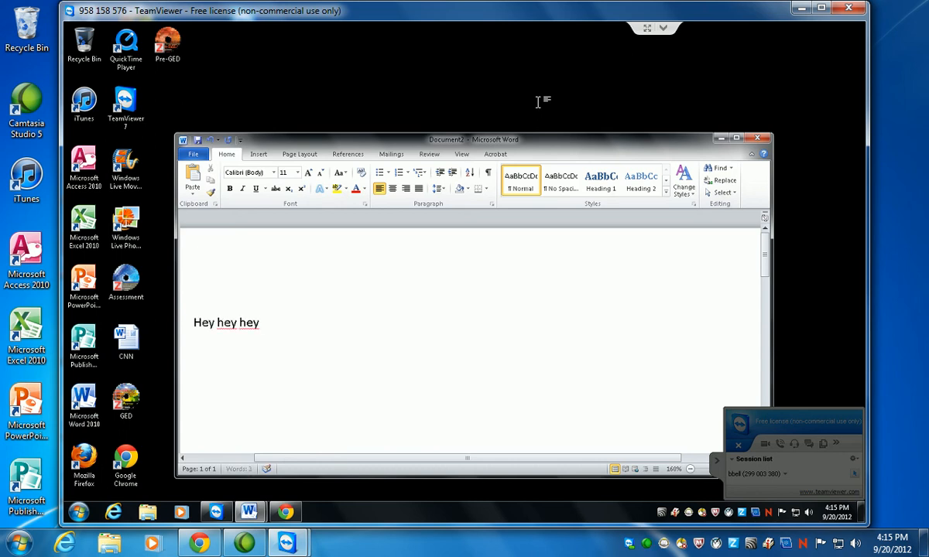
{"action": "type", "text": " I'm Fat Albert!"}
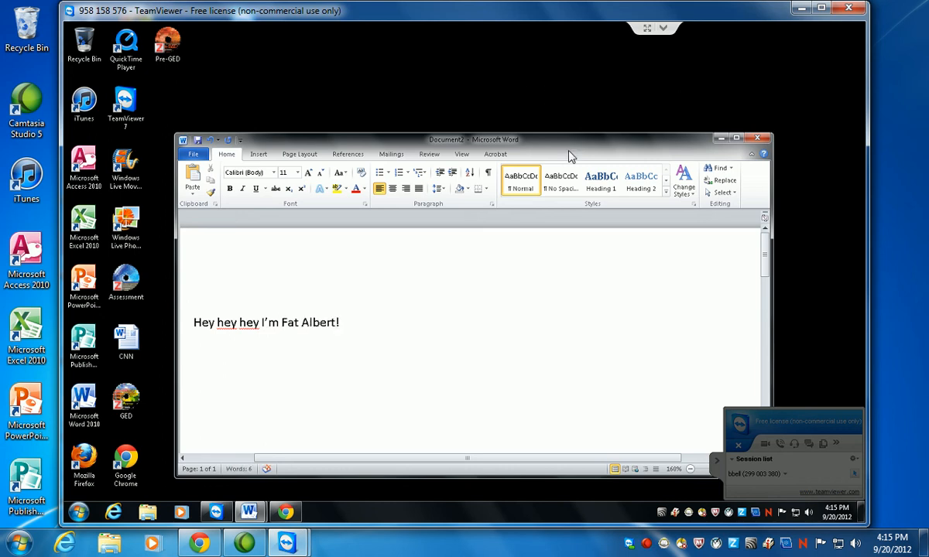
{"action": "left_click_drag", "start_coordinate": [533, 137], "coordinate": [525, 111]}
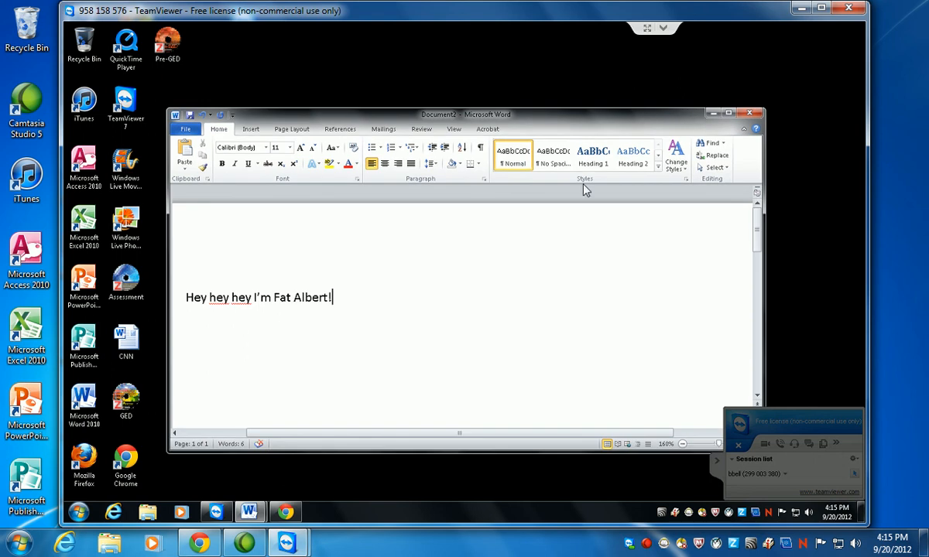
{"action": "type", "text": "Albert! The quick brown fox"}
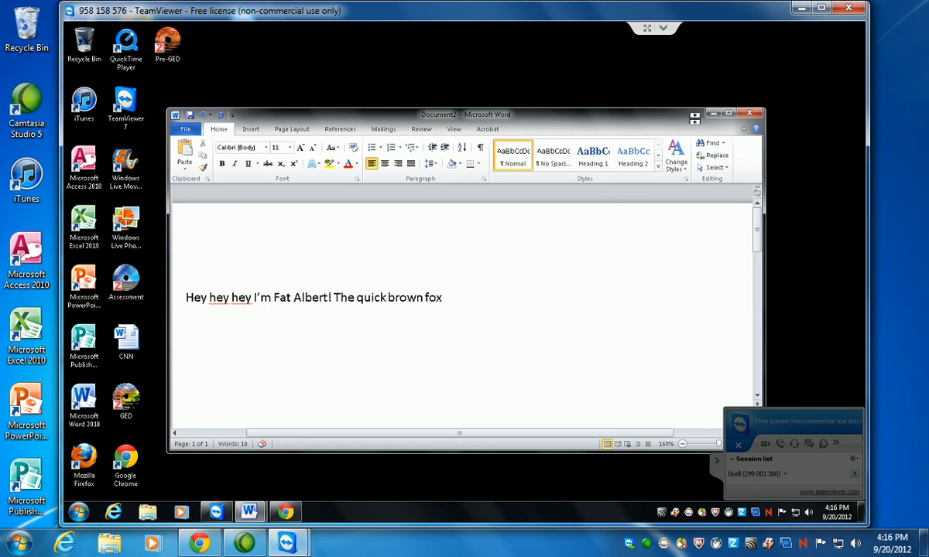
{"action": "left_click", "coordinate": [848, 9]}
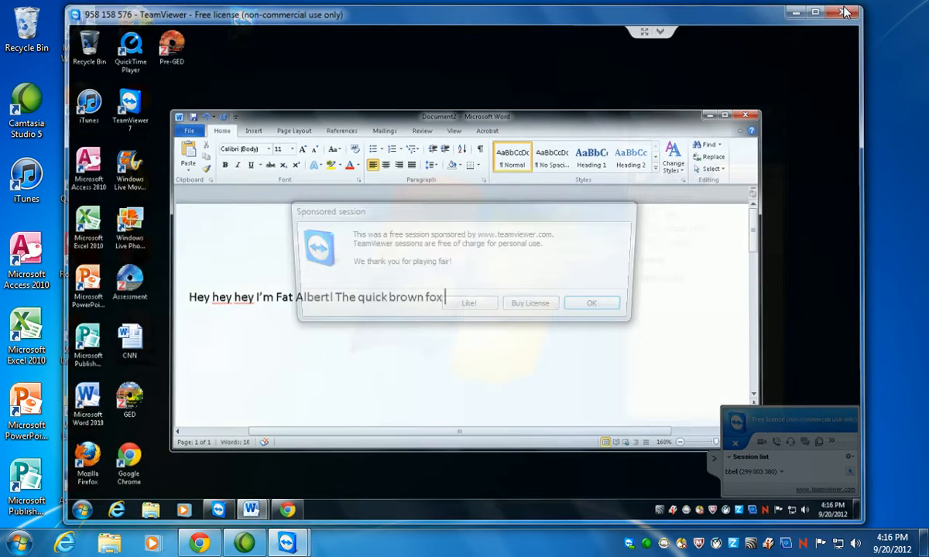
Step: Dismiss the sponsored-session notice with OK and reposition the TeamViewer windows
{"action": "left_click", "coordinate": [601, 307]}
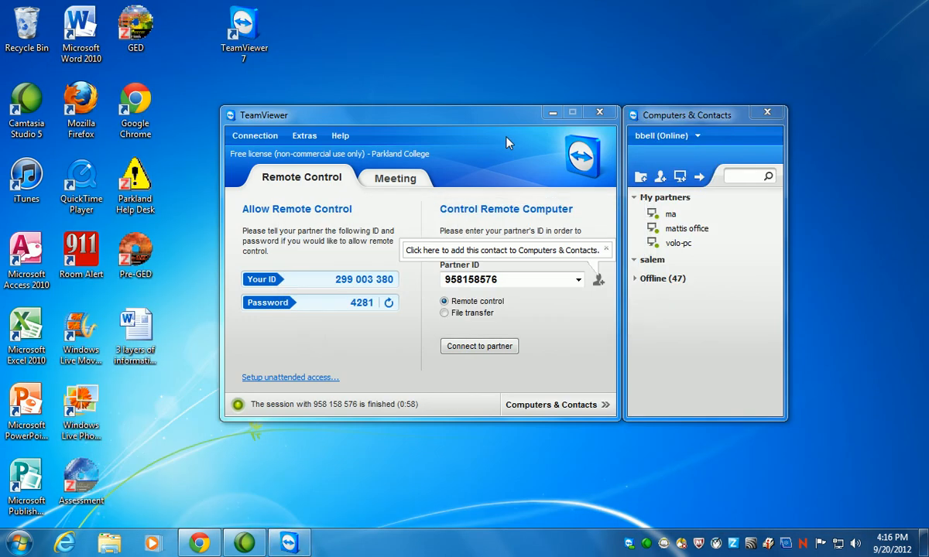
{"action": "left_click_drag", "start_coordinate": [471, 113], "coordinate": [428, 106]}
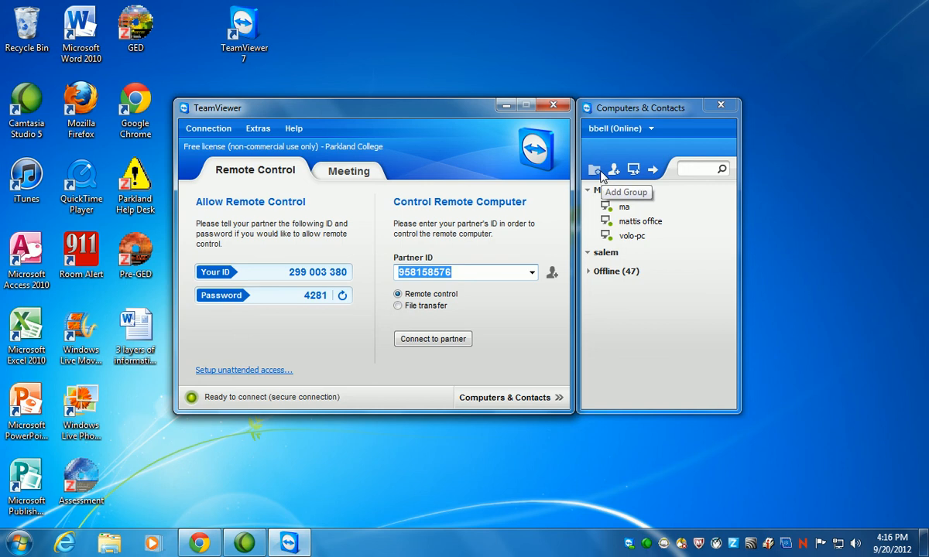
{"action": "left_click_drag", "start_coordinate": [459, 113], "coordinate": [478, 134]}
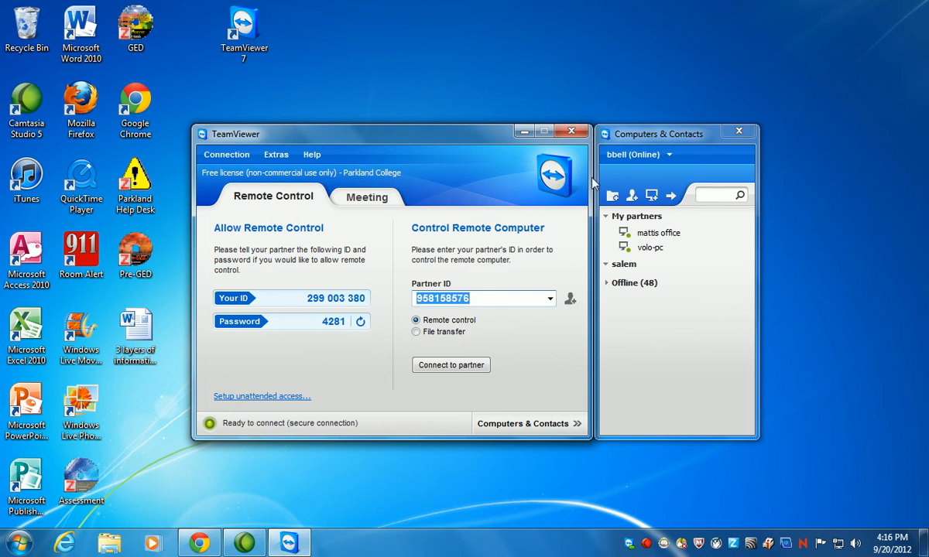
Step: Connect to volo-pc from My partners, then close that session and reposition the window
{"action": "double_click", "coordinate": [651, 249]}
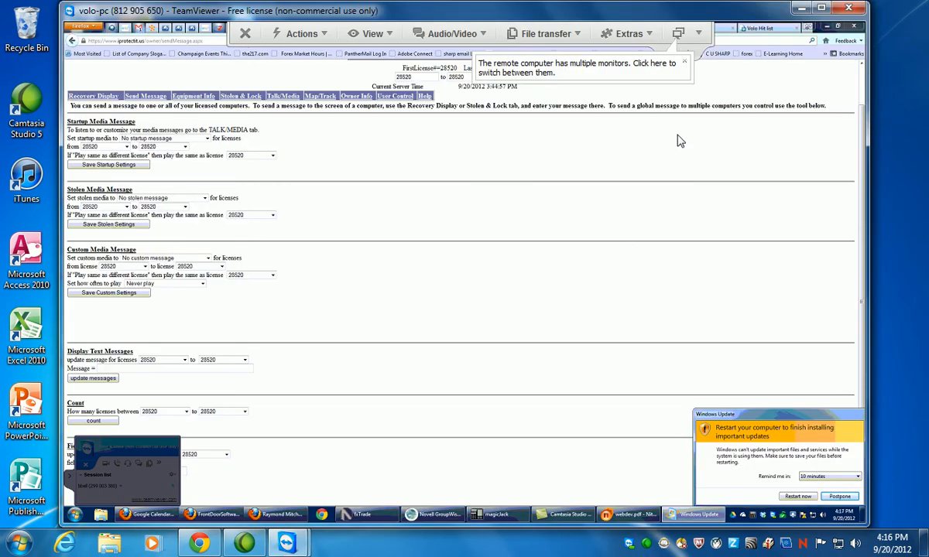
{"action": "left_click", "coordinate": [852, 8]}
{"action": "left_click_drag", "start_coordinate": [461, 133], "coordinate": [485, 127]}
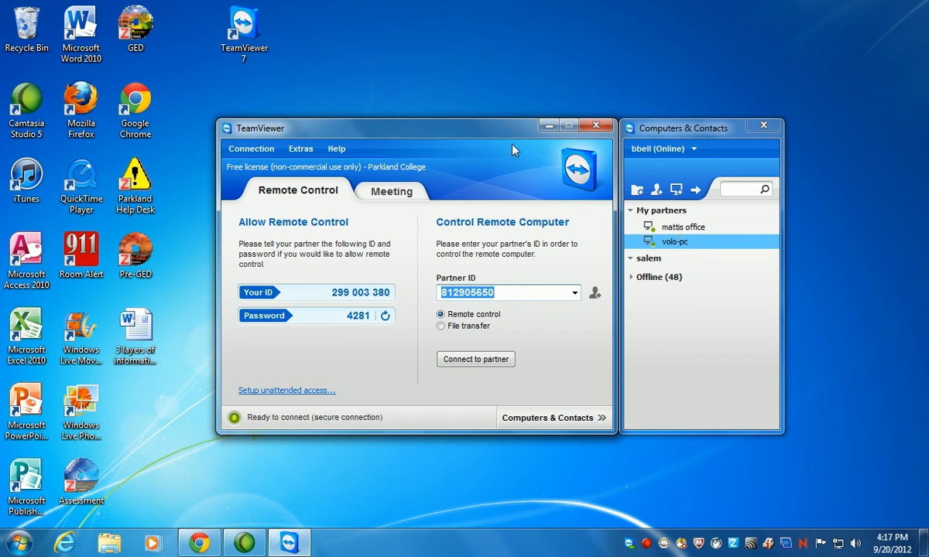
Step: Move the TeamViewer window aside, then choose File transfer as the connection mode for volo-pc
{"action": "mouse_move", "coordinate": [503, 137]}
{"action": "left_mouse_down"}
{"action": "mouse_move", "coordinate": [493, 147]}
{"action": "mouse_move", "coordinate": [500, 139]}
{"action": "left_mouse_up"}
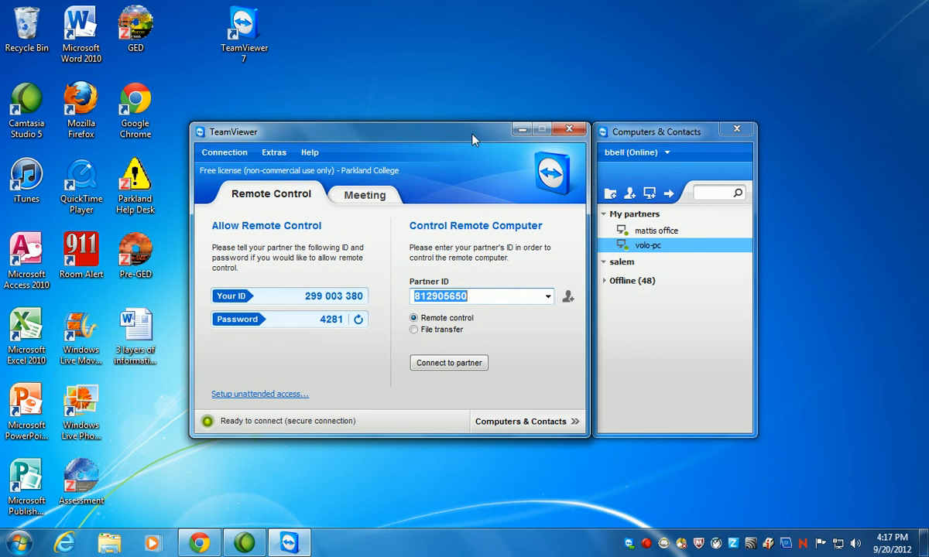
{"action": "left_click_drag", "start_coordinate": [473, 141], "coordinate": [498, 142]}
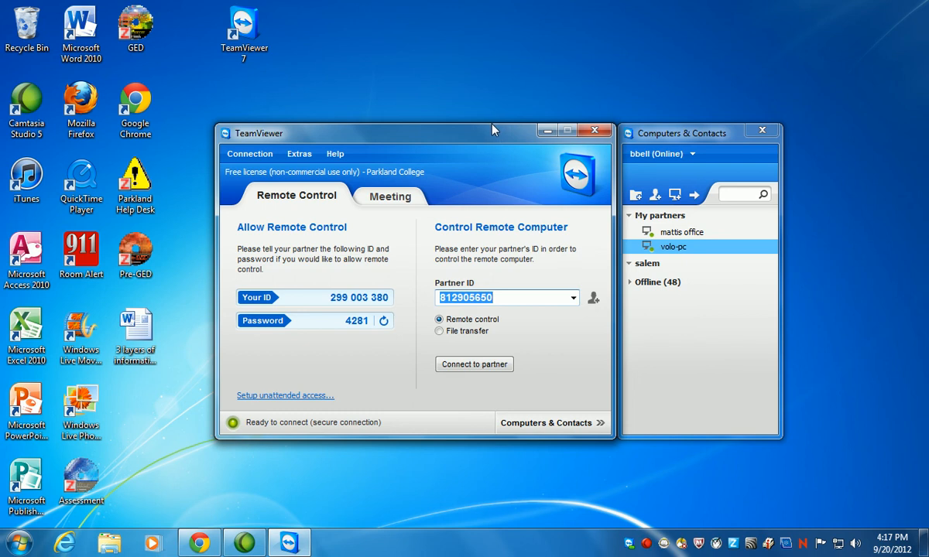
{"action": "left_click", "coordinate": [463, 331]}
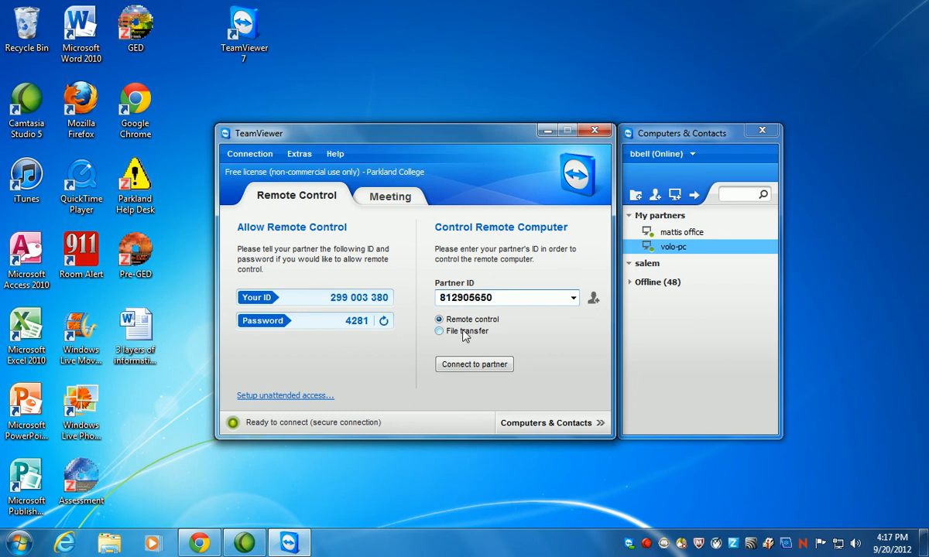
{"action": "left_click", "coordinate": [440, 331]}
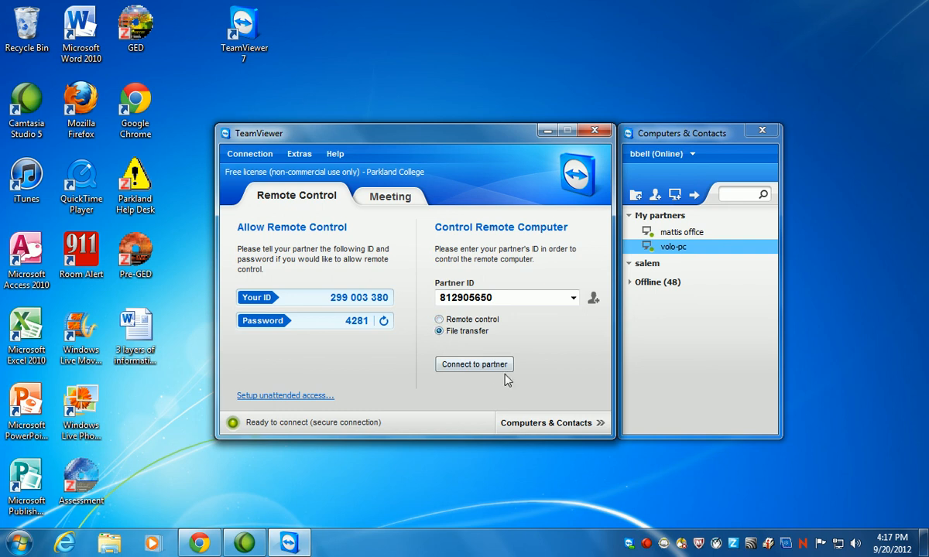